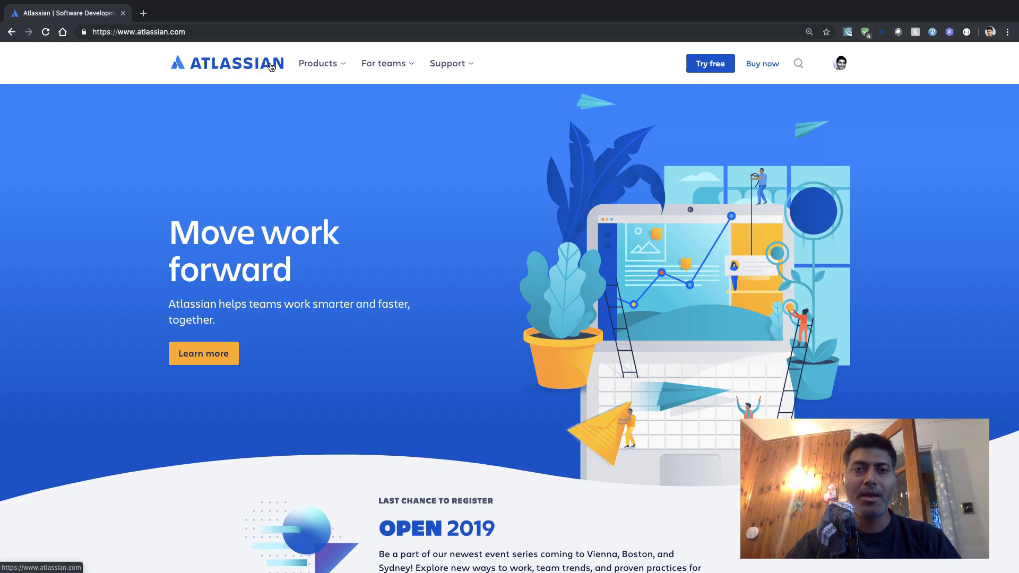
Zoom the browser in and go from Products > Jira Core to its free-trial page
key("ctrl+plus")
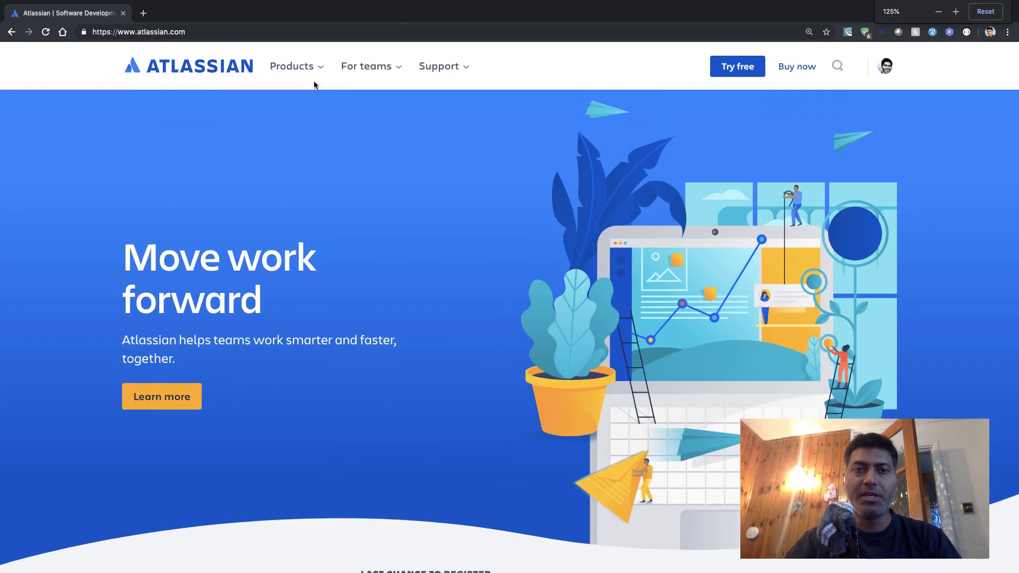
left_click(321, 67)
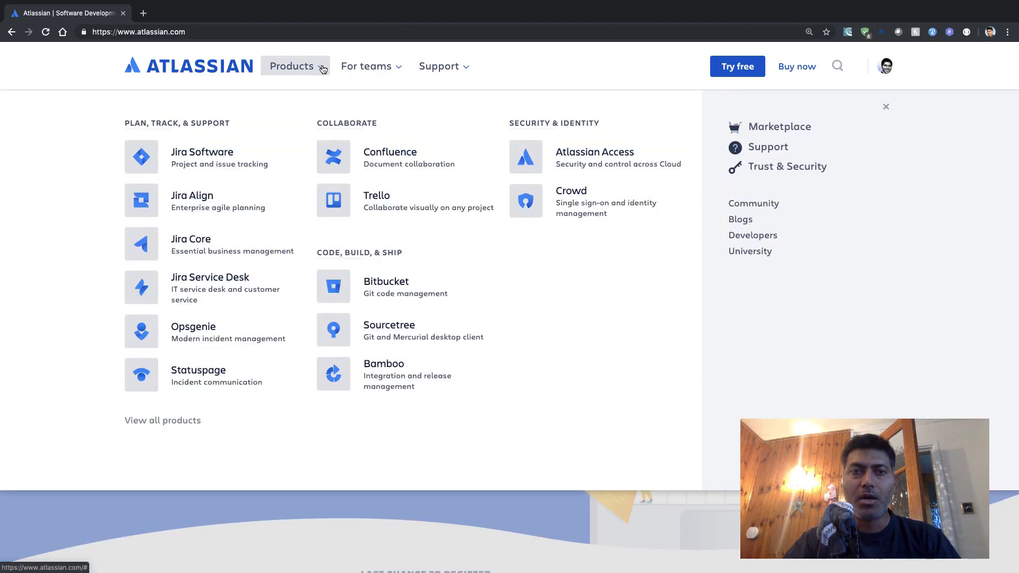
left_click(196, 241)
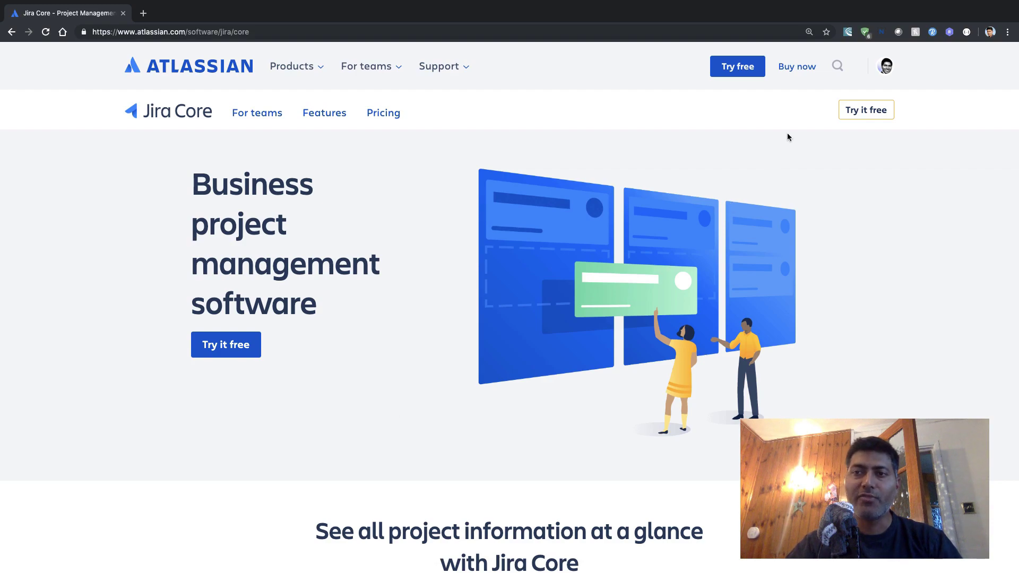
left_click(866, 114)
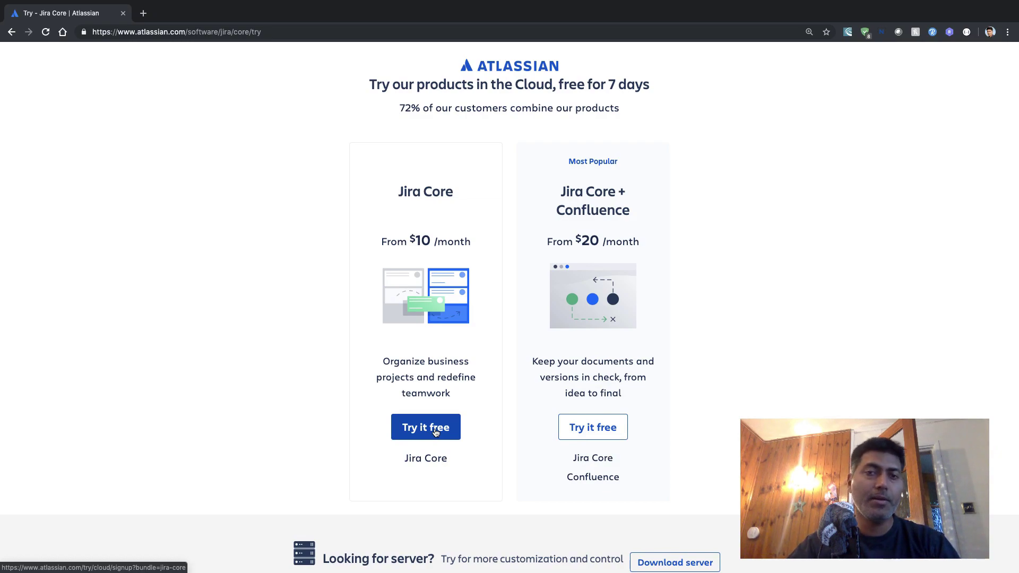
Start the Jira Core trial sign-up and settle on the available site name 'jiratutorial'
left_click(435, 431)
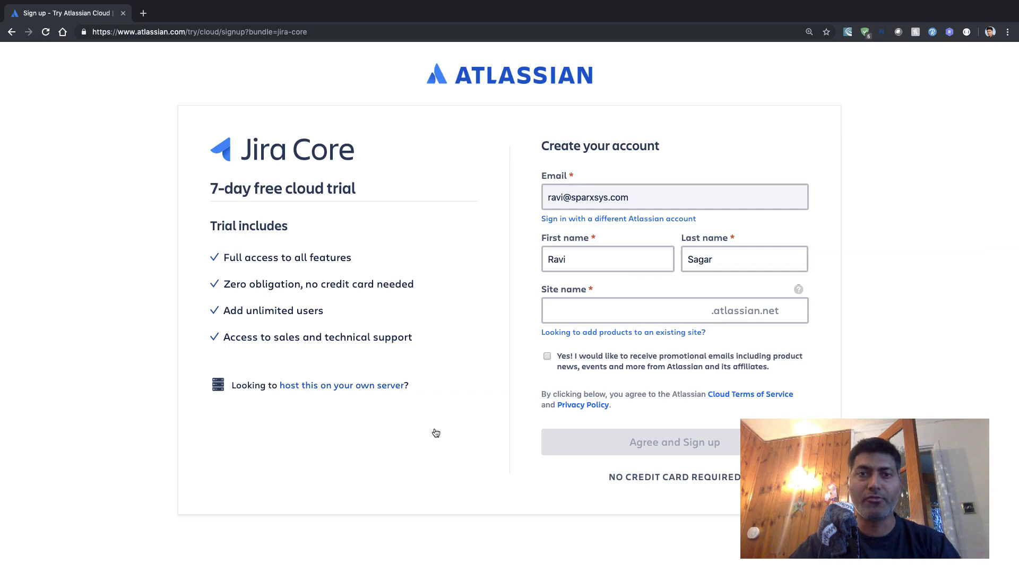
left_click(603, 312)
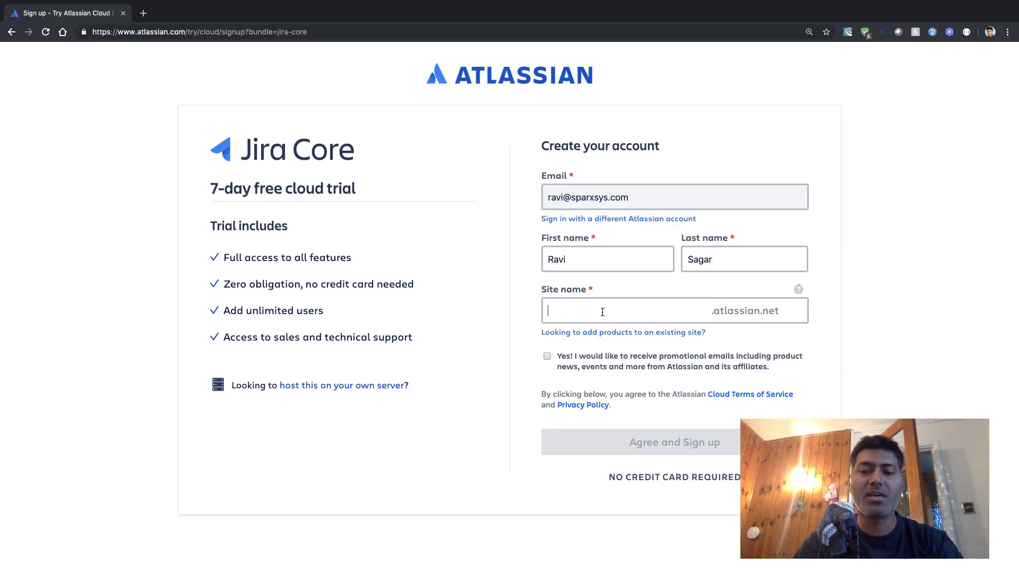
type("ravi")
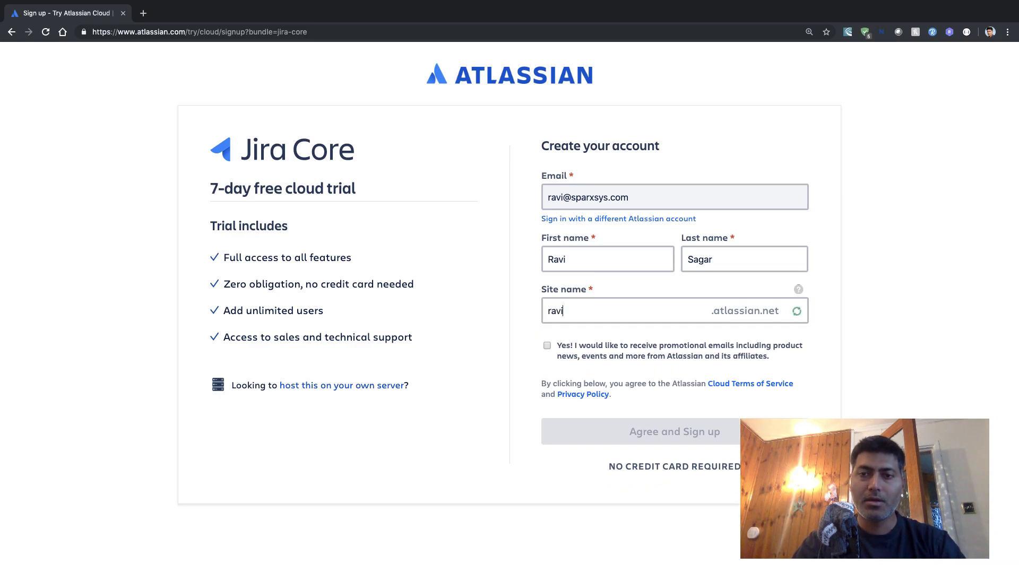
key("BackSpace")
key("BackSpace")
key("BackSpace")
key("BackSpace")
type("jira-")
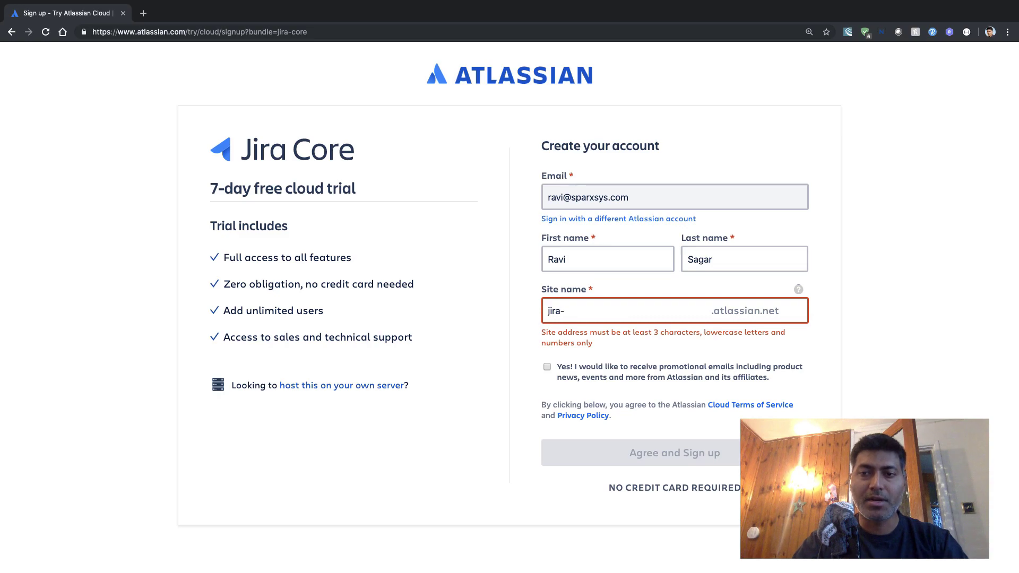
key("BackSpace")
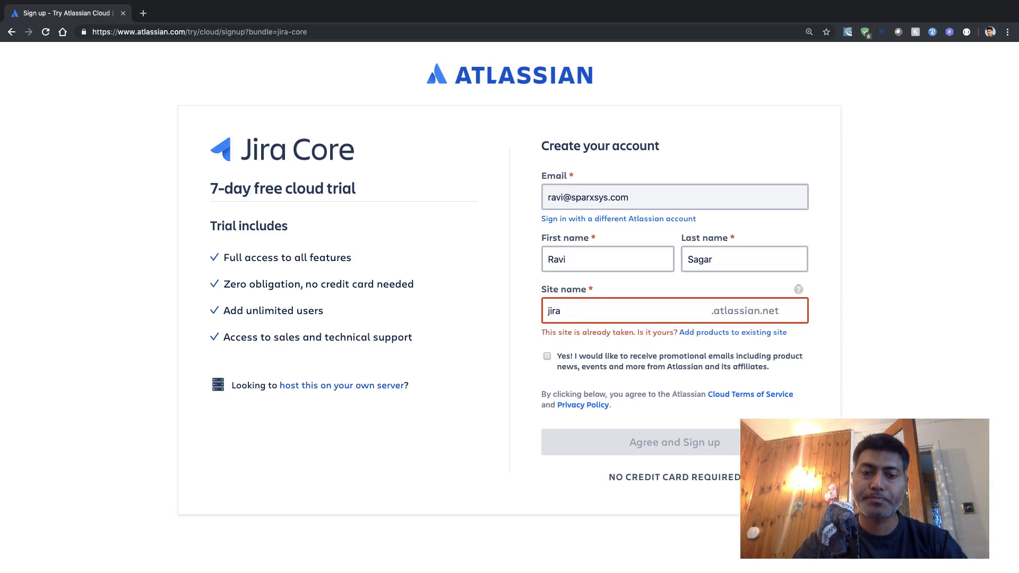
type("tutorial")
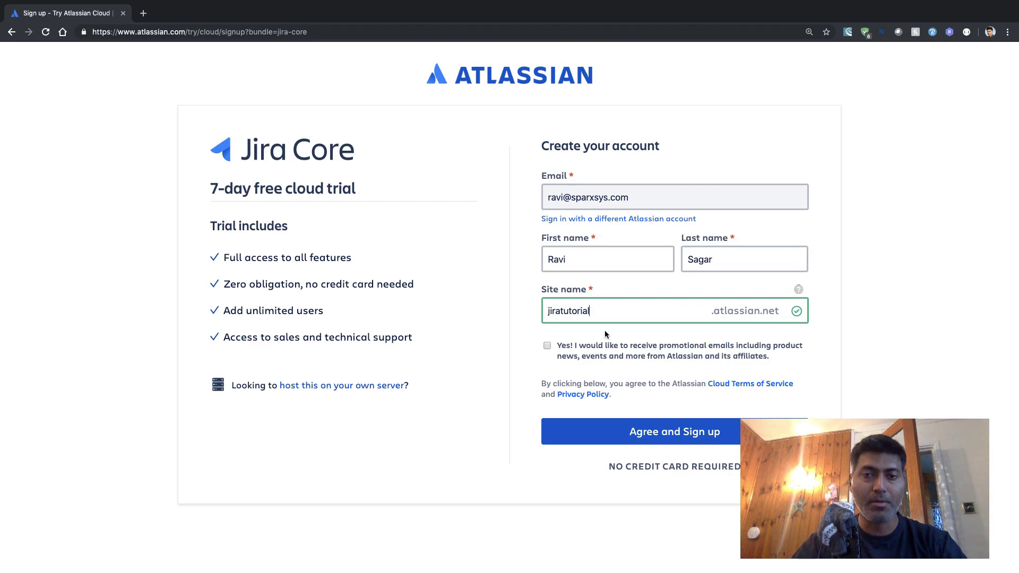
Agree and create the trial site, choosing Legal as team type and a job role
left_click(663, 435)
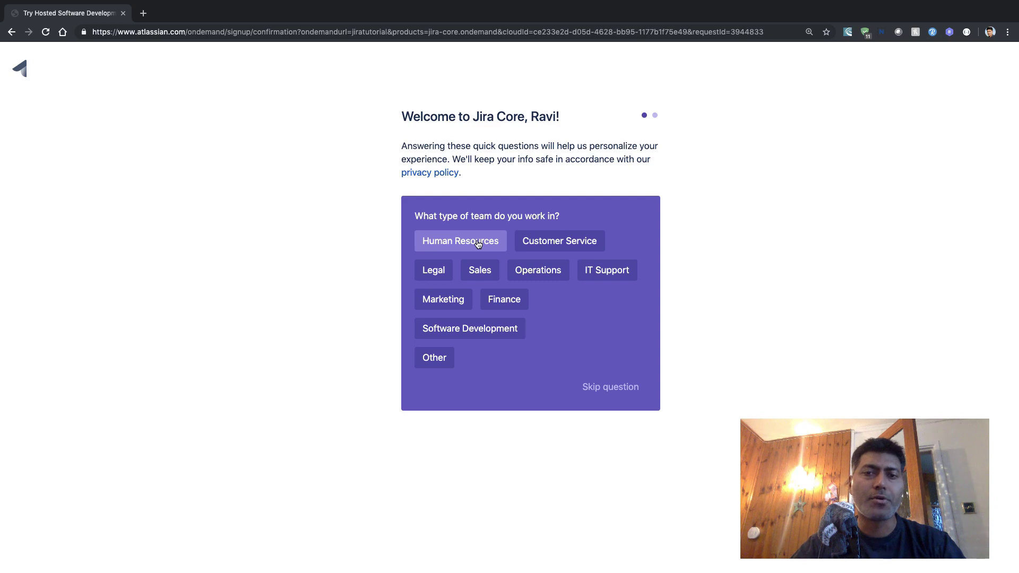
left_click(433, 269)
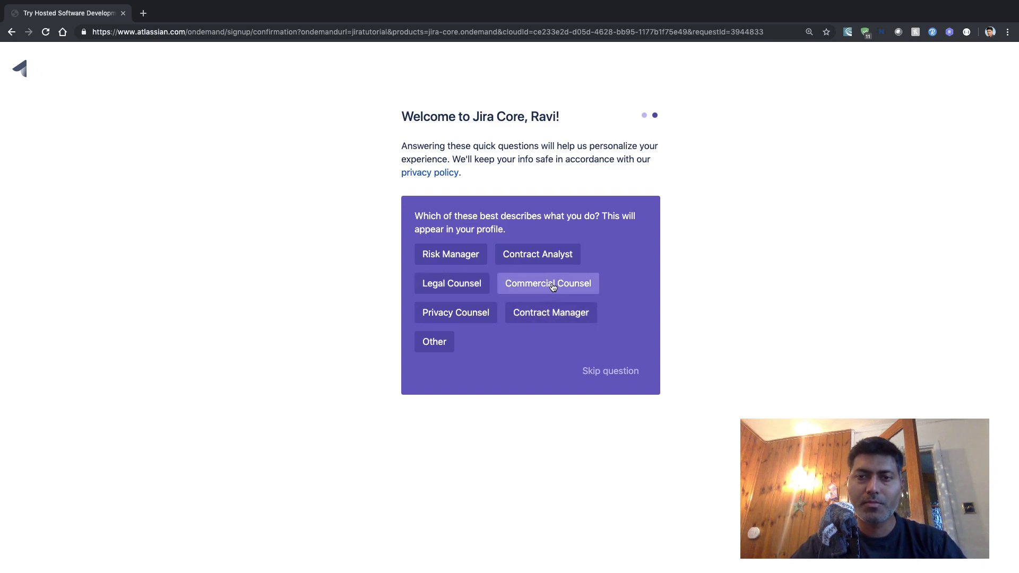
left_click(549, 255)
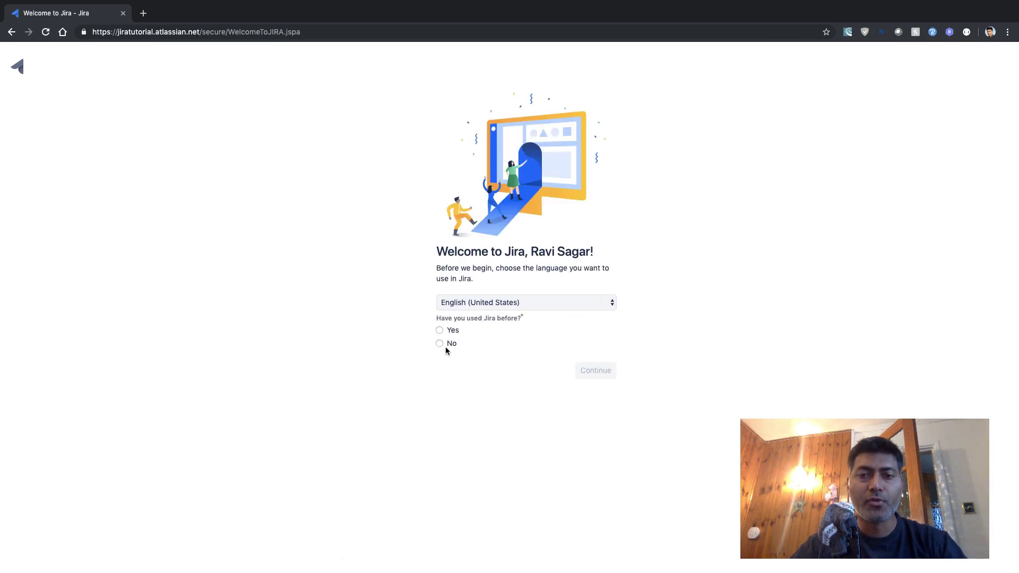
Zoom in, answer No to 'Have you used Jira before?' and continue
key("super+equal")
key("super+equal")
left_click(422, 412)
left_click(608, 446)
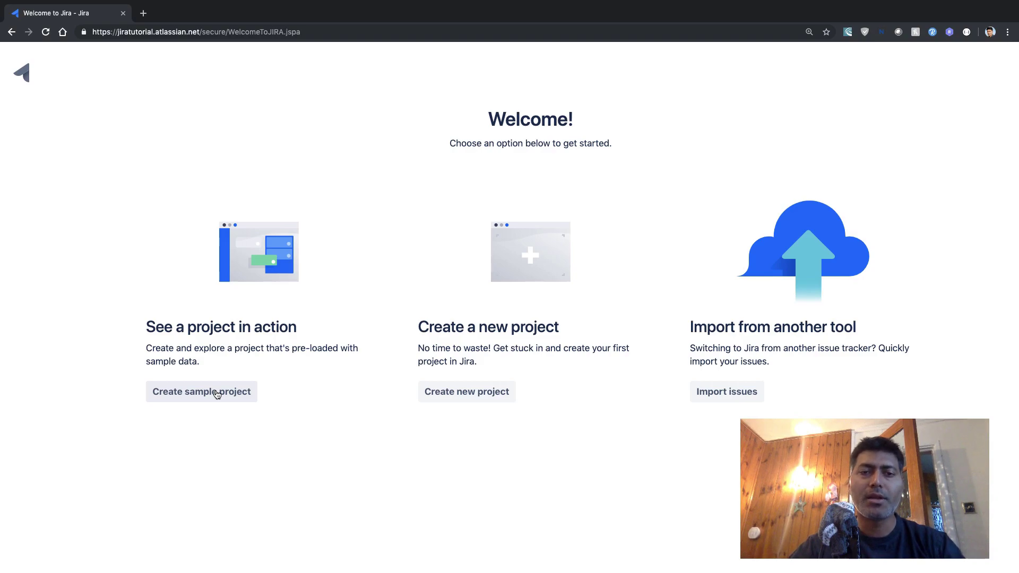
Create a Project management sample project named 'DEMO Project' with key DEMO
left_click(217, 394)
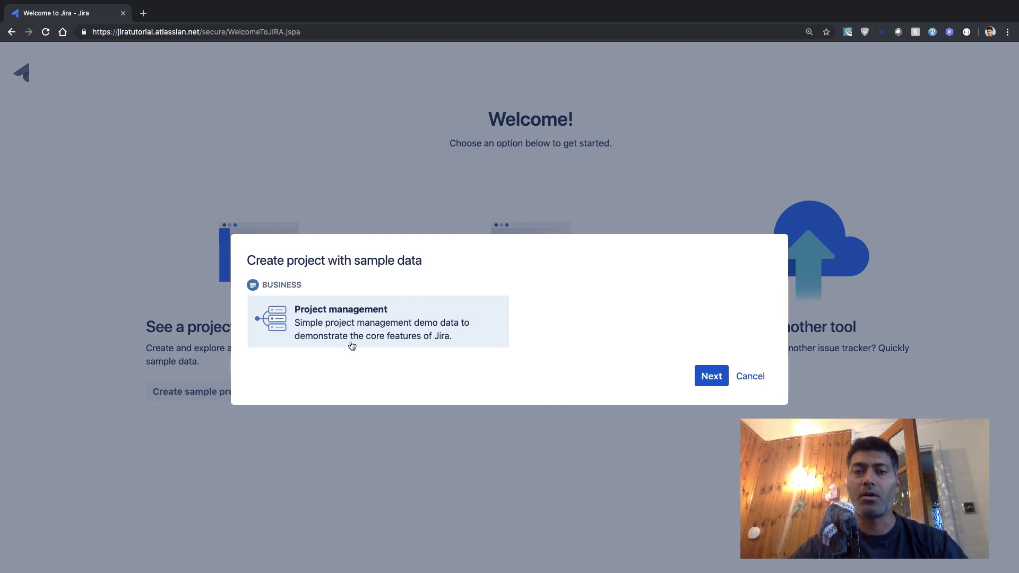
left_click(710, 376)
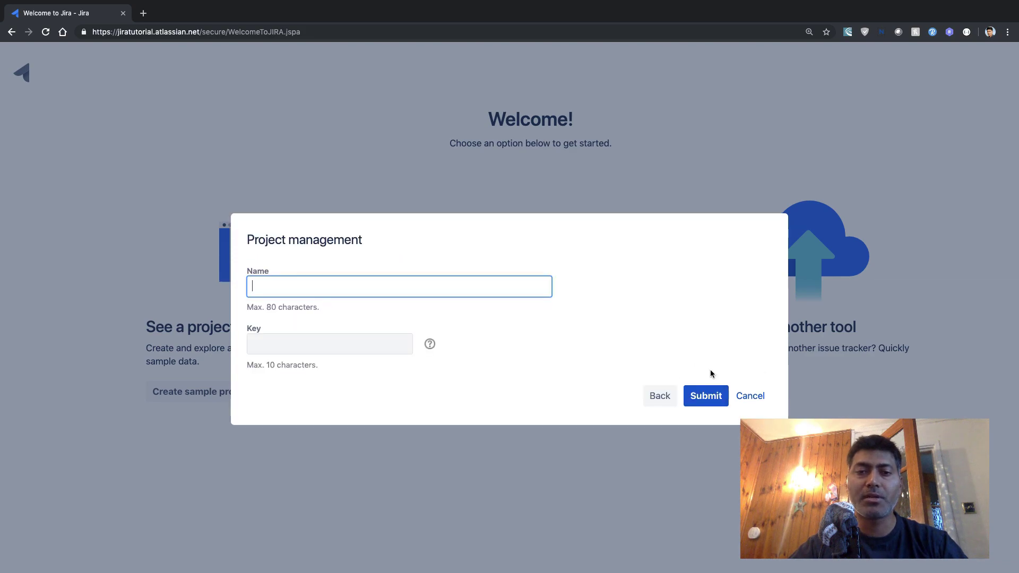
type("DE")
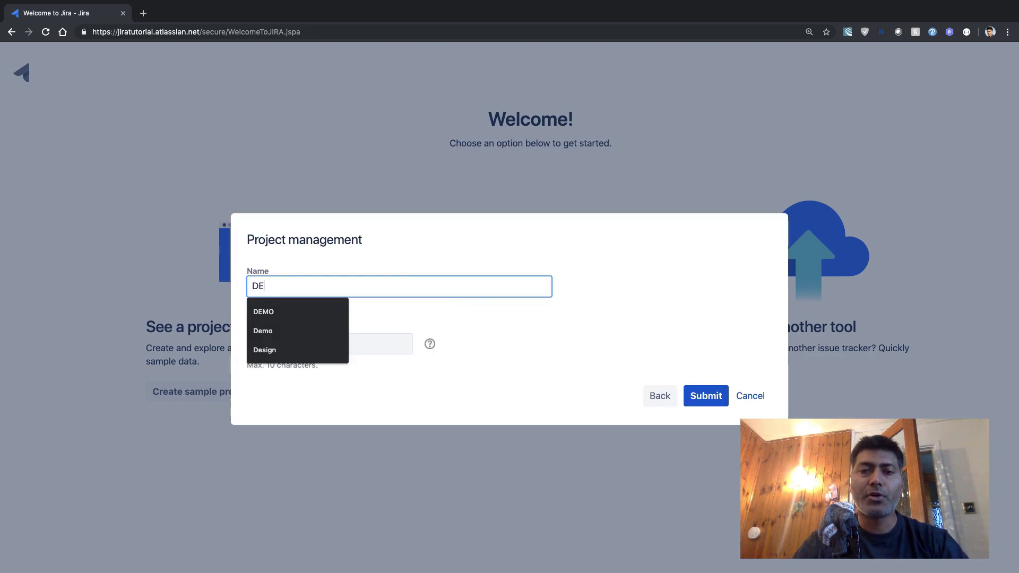
type("MO Project")
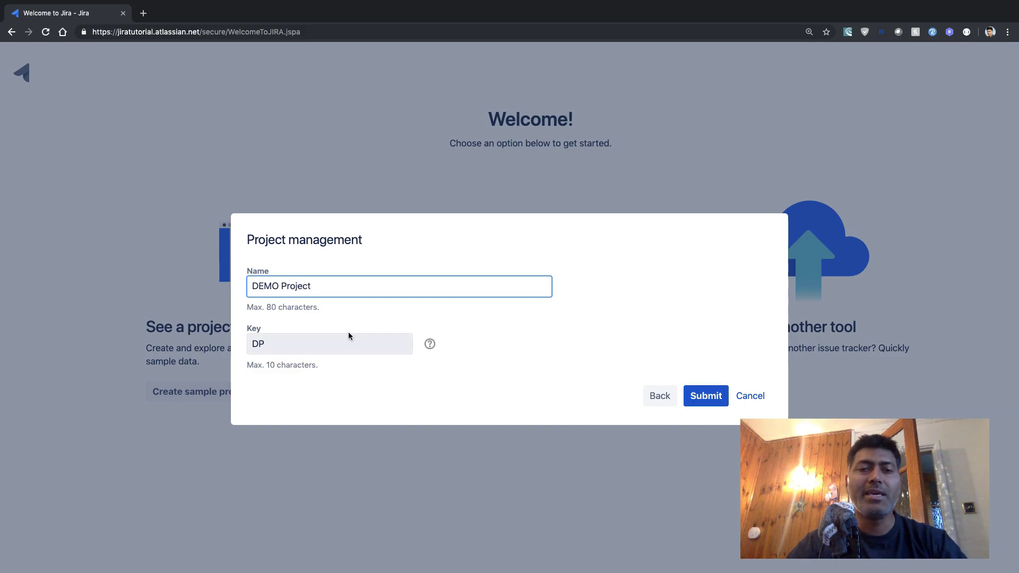
left_click(349, 344)
key("BackSpace")
type("EMO")
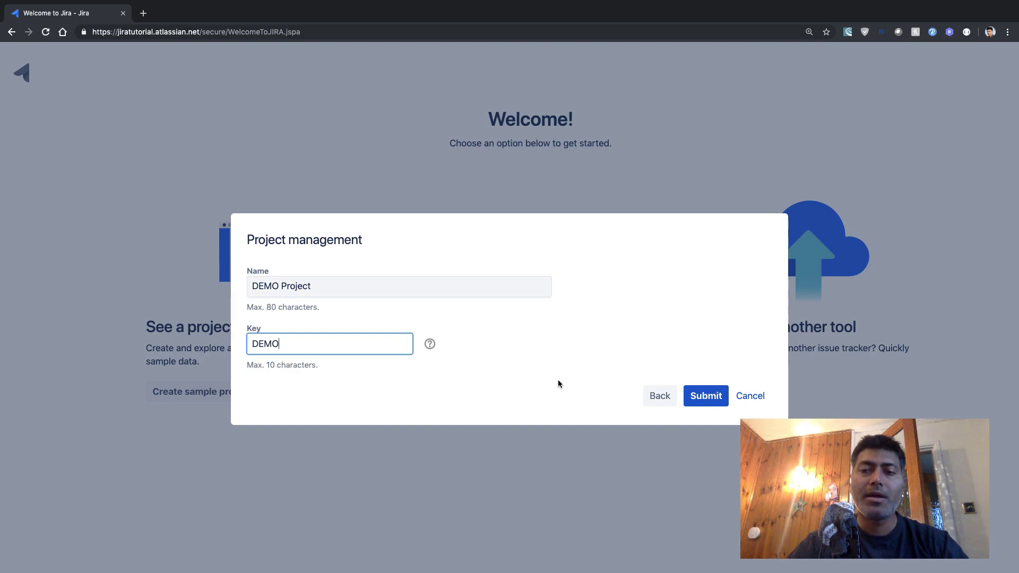
left_click(716, 398)
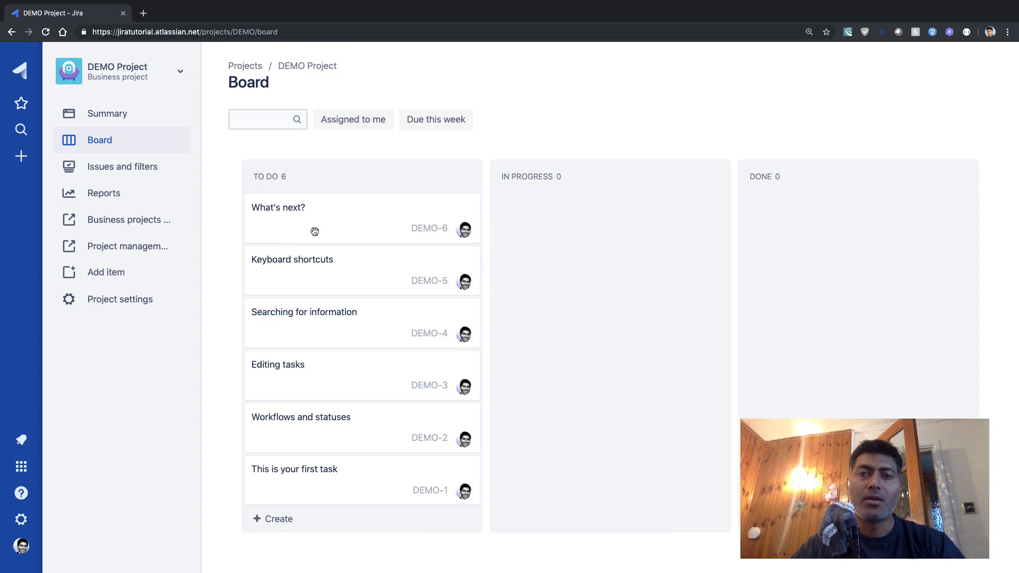
Move the What's next? task to In Progress and glance at the Keyboard shortcuts task
left_click_drag(412, 252, 581, 249)
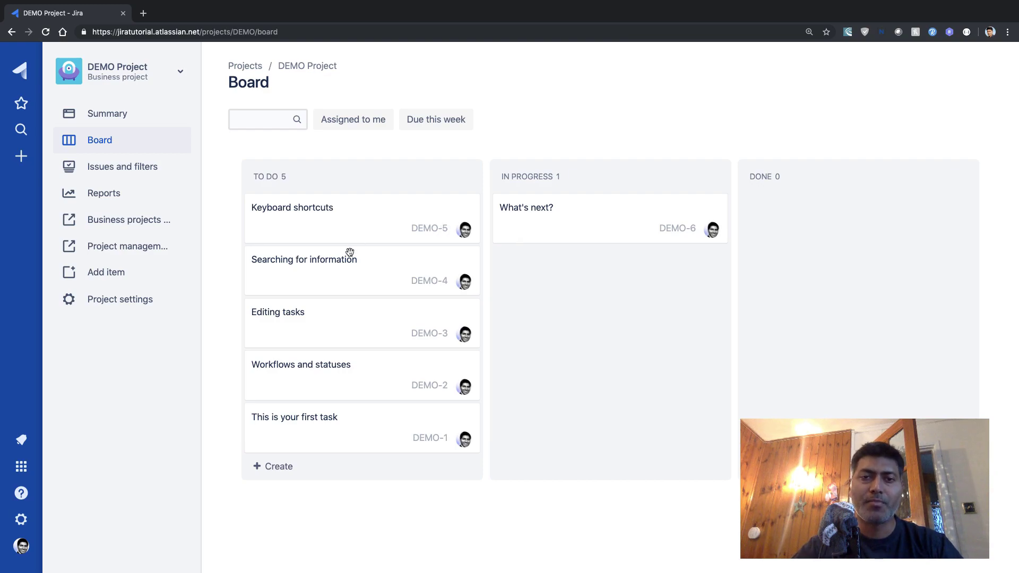
left_click(334, 228)
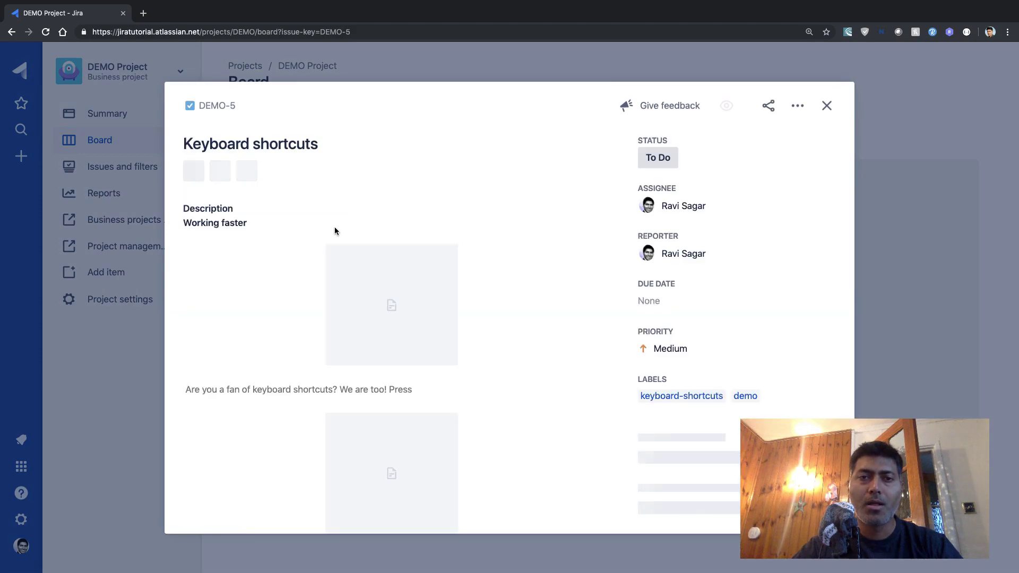
left_click(826, 106)
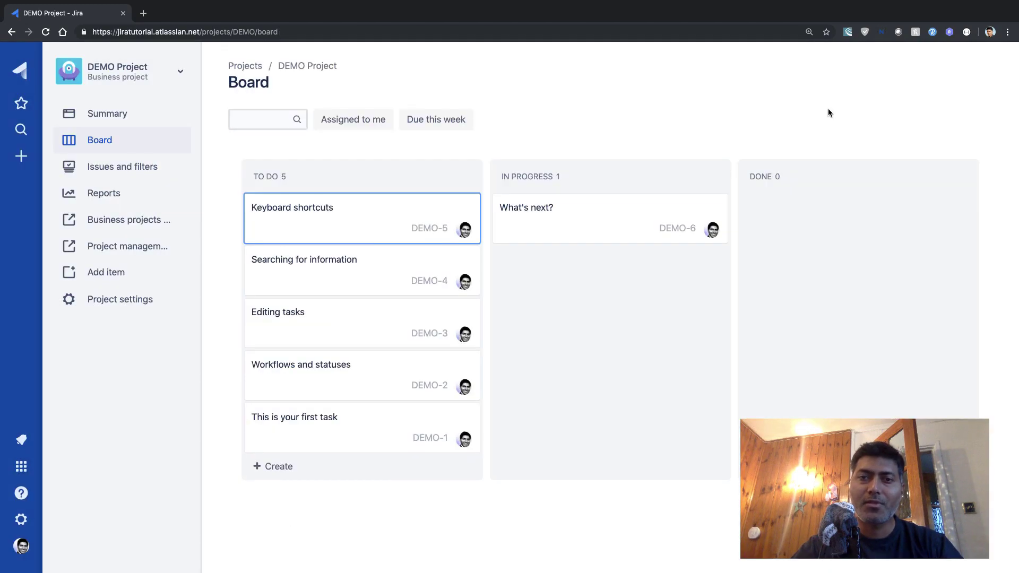
Review DEMO-4 Searching for information, checking its Assignee field, then close it
mouse_move(388, 275)
left_mouse_down()
mouse_move(382, 302)
mouse_move(384, 253)
mouse_move(384, 268)
left_mouse_up()
left_click(359, 272)
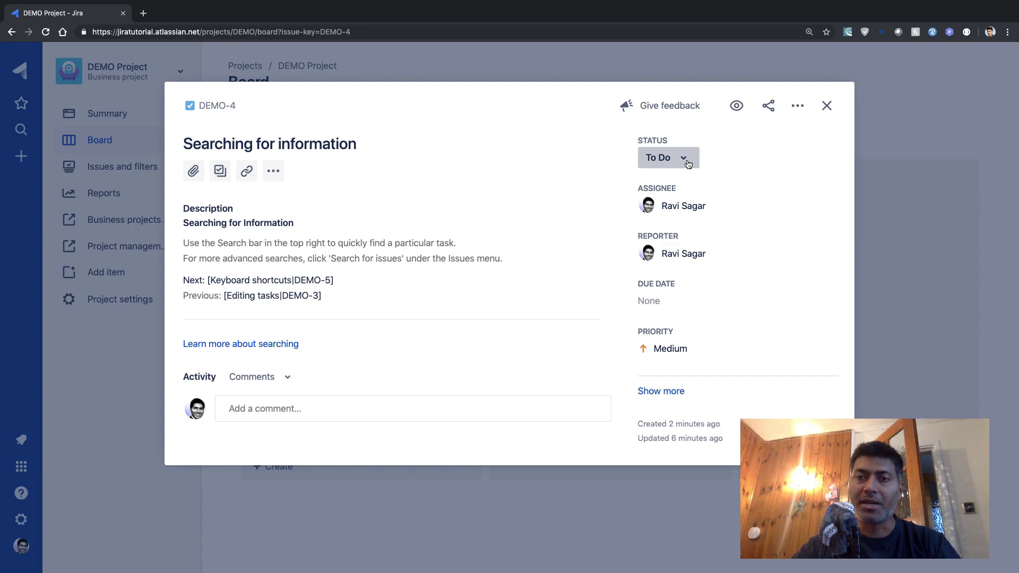
left_click(664, 201)
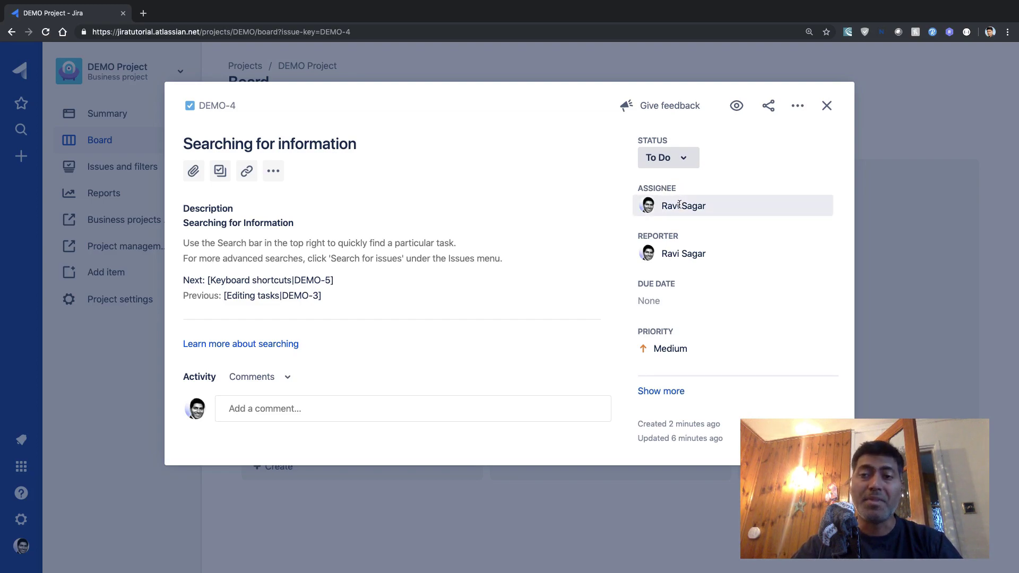
left_click(827, 104)
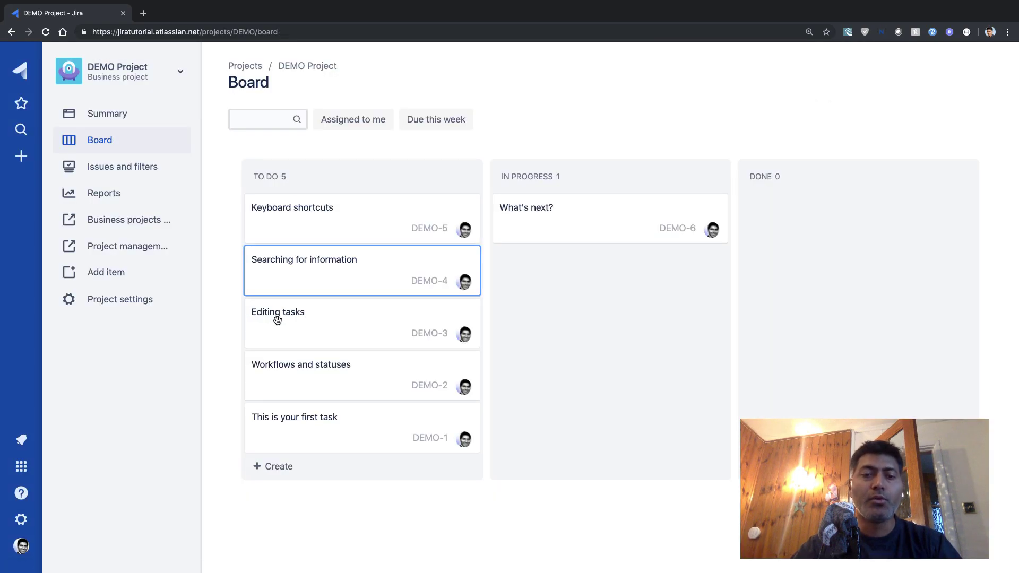
Create the To Do task 'I want to do this' on the board
left_click(280, 468)
left_click(279, 468)
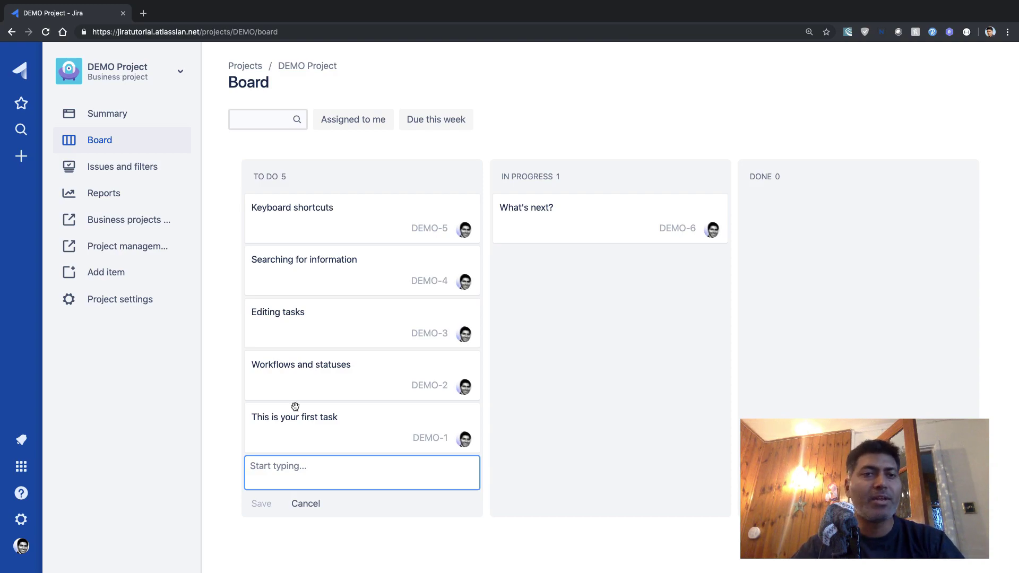
left_click(301, 504)
left_click(289, 465)
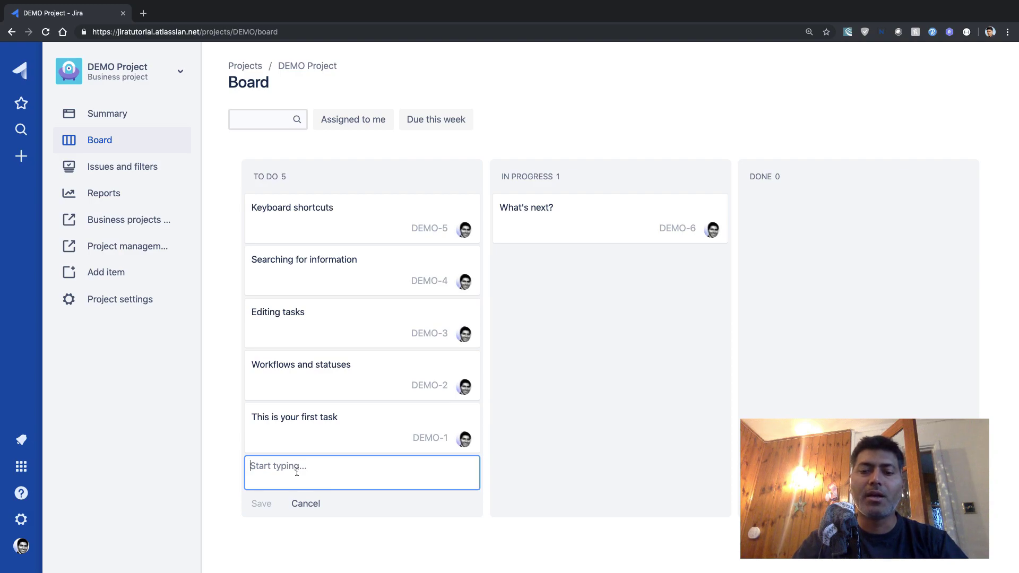
type("I want to do this")
key("Return")
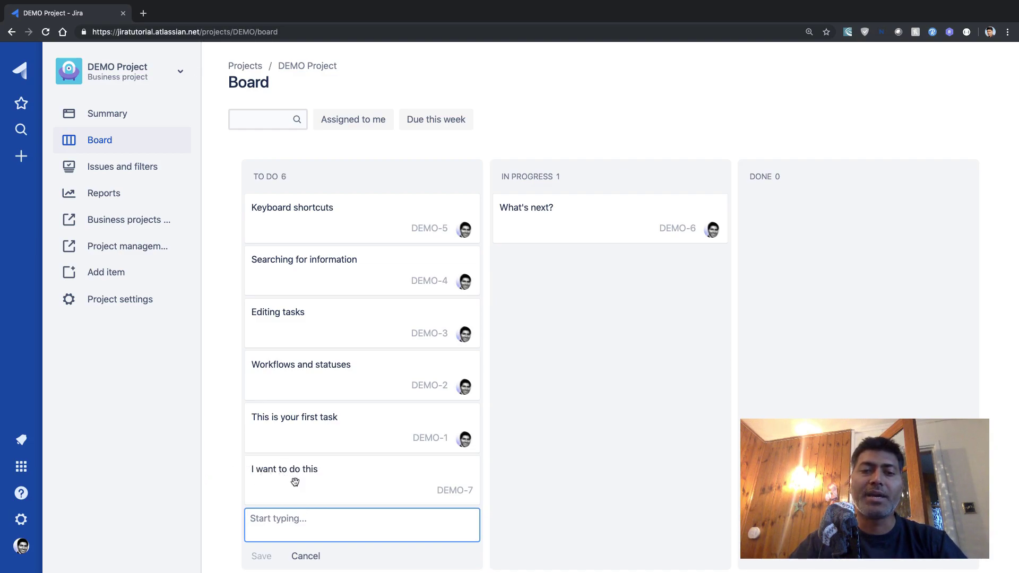
left_click(305, 556)
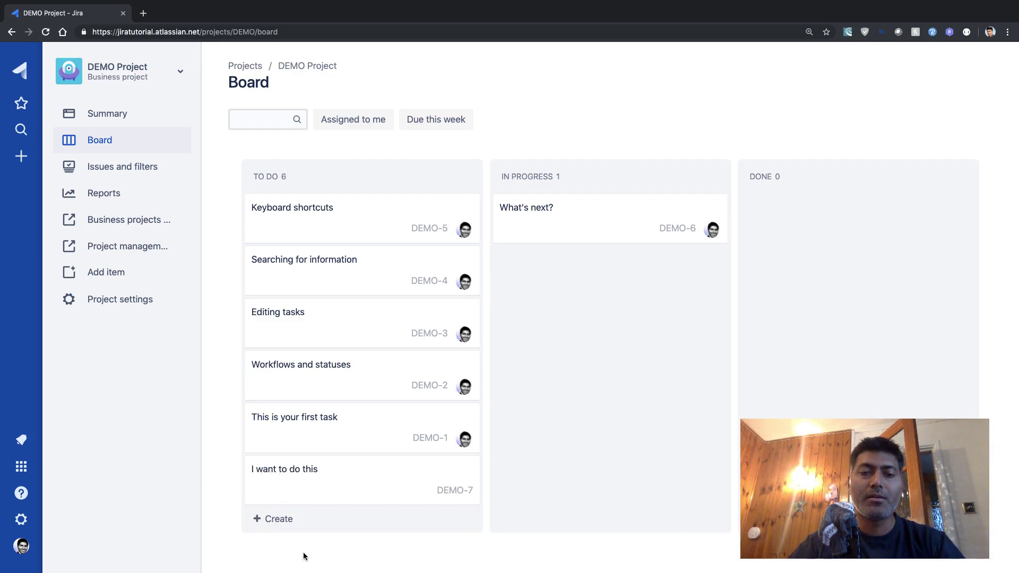
Open DEMO-7 and write a description repeating 'This is my description.' over several lines
left_click(338, 483)
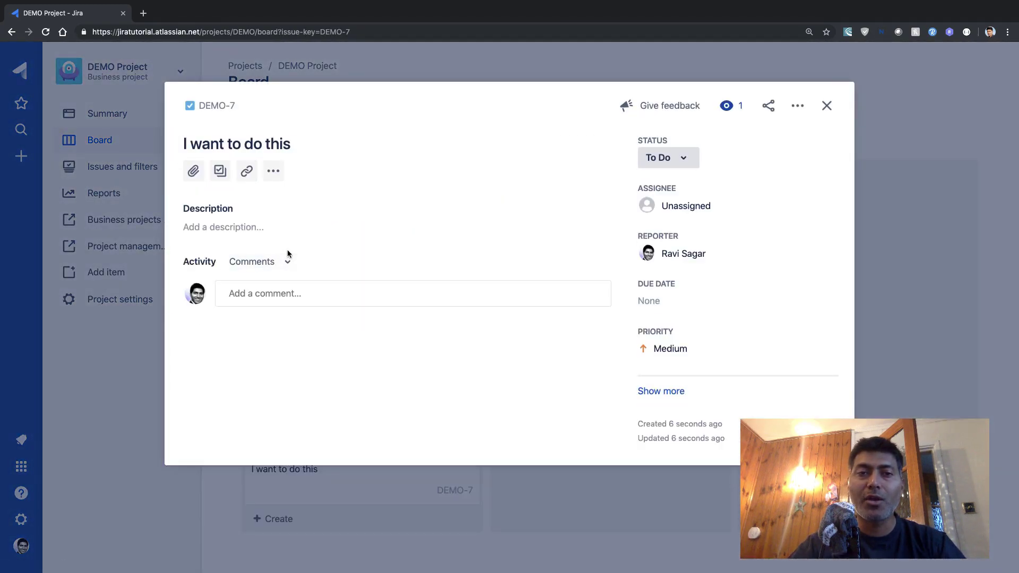
left_click(228, 227)
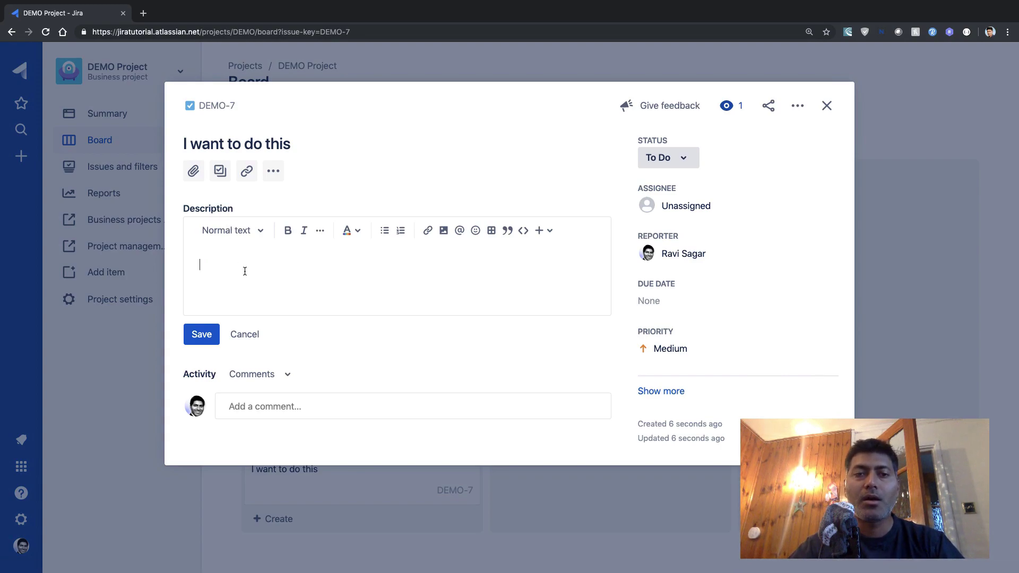
type("This is ")
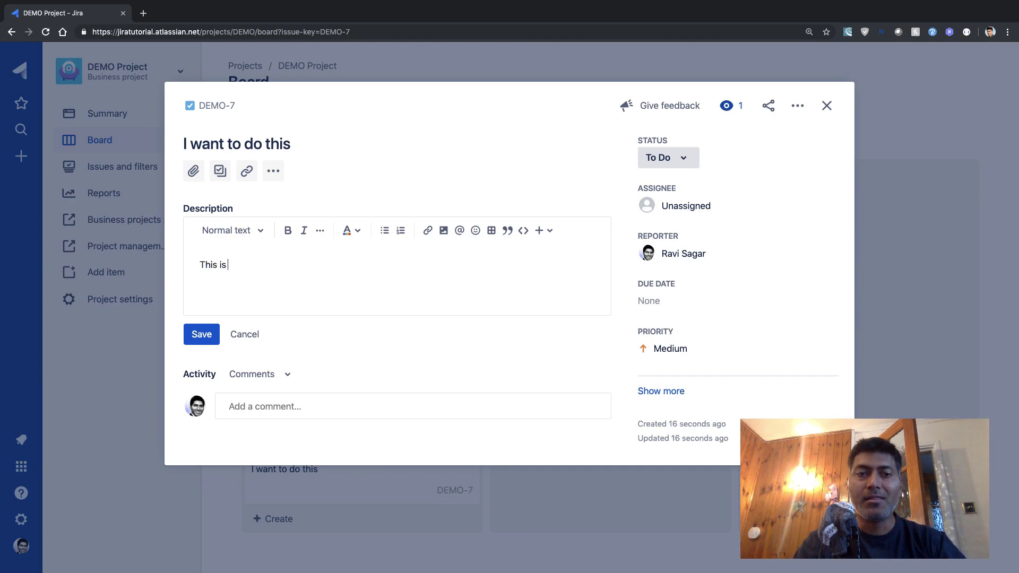
type("my")
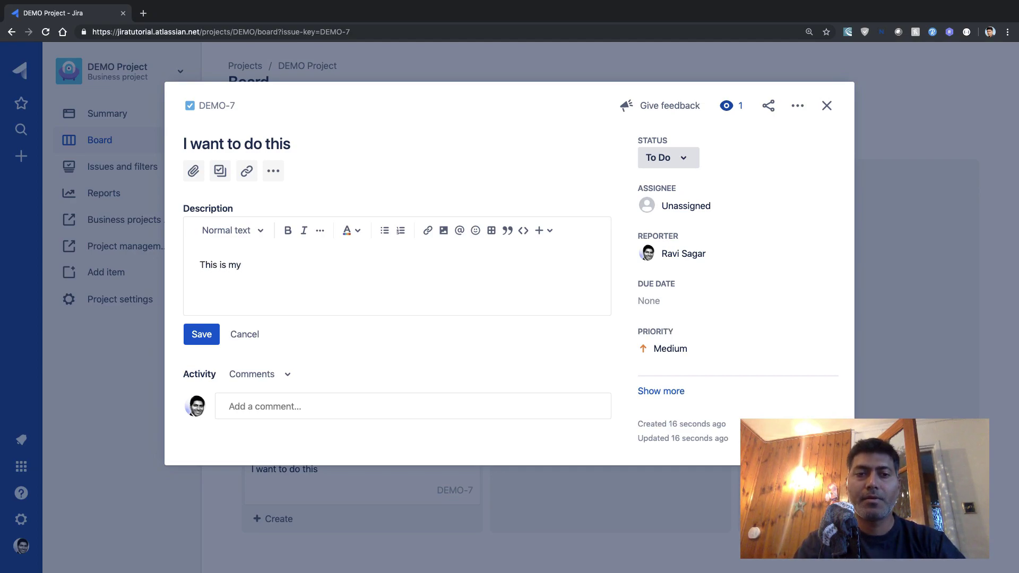
type(" desc")
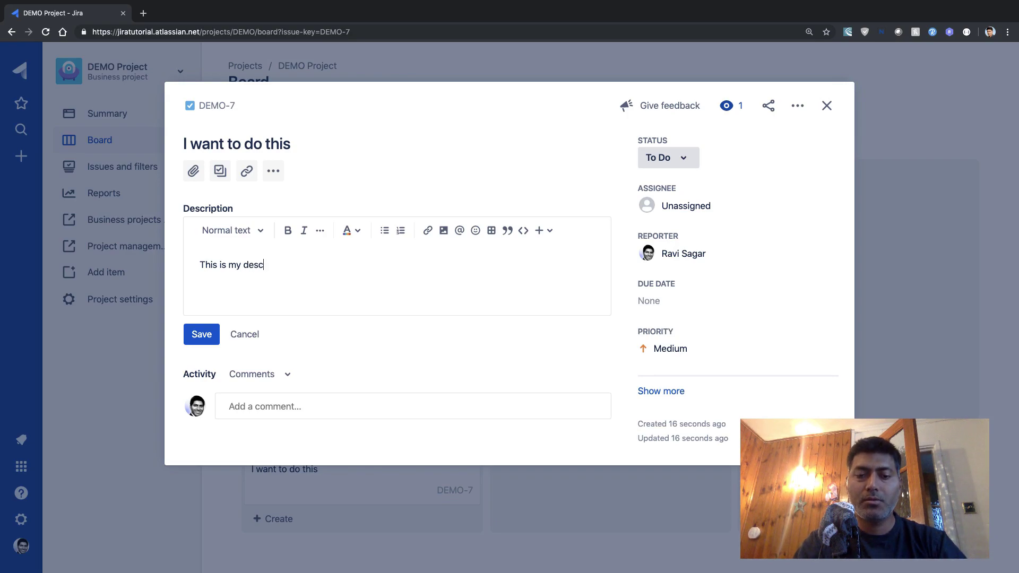
type("ription.")
key("ctrl+a")
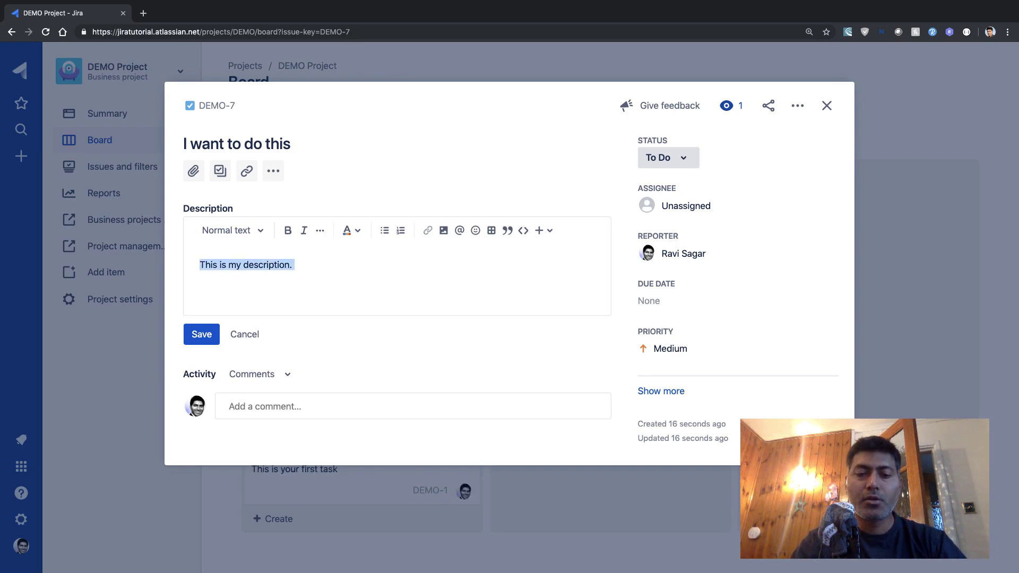
key("ctrl+c")
key("End")
key("Return")
key("ctrl+v")
key("ctrl+v")
key("ctrl+v")
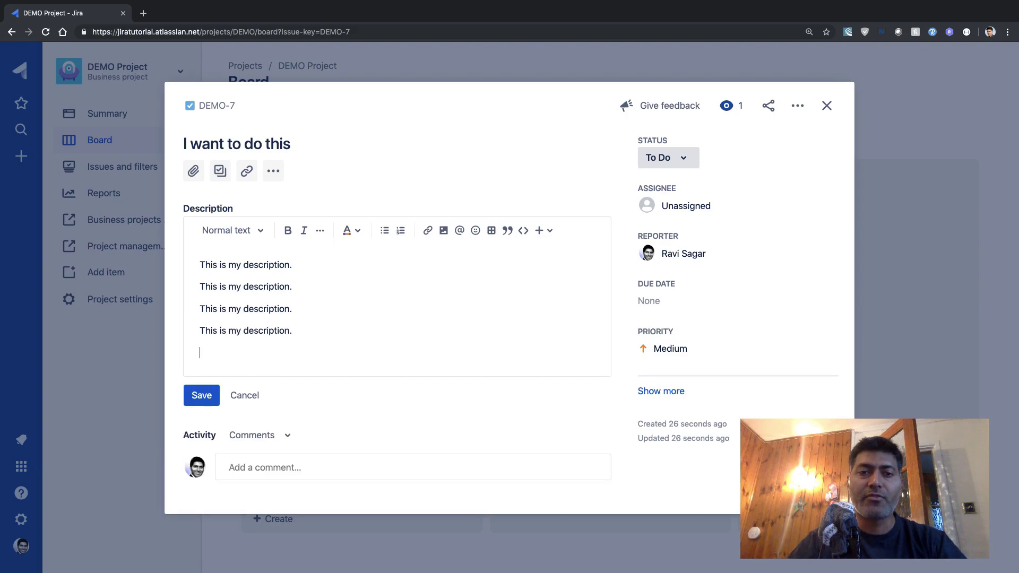
key("BackSpace")
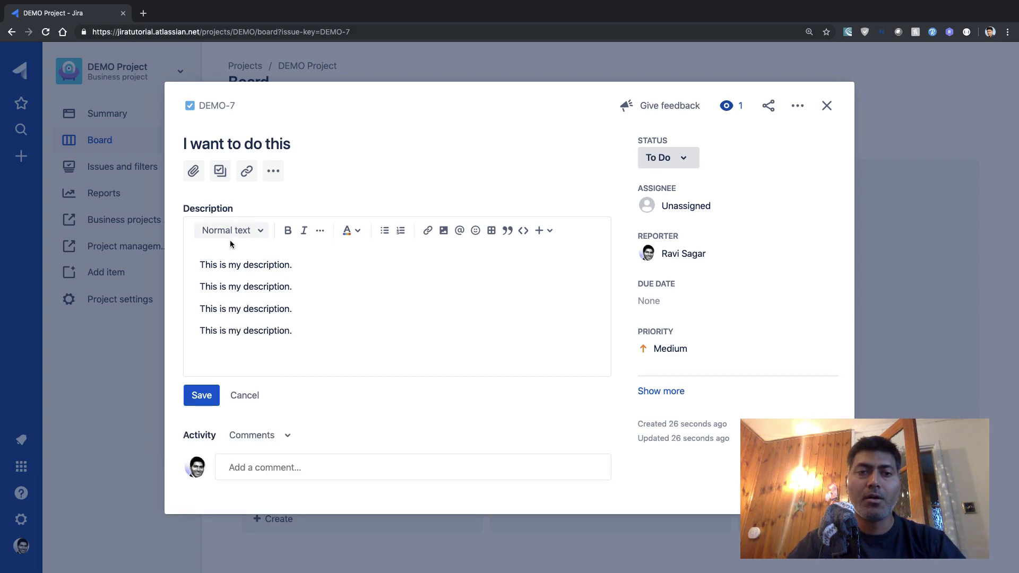
triple_click(239, 261)
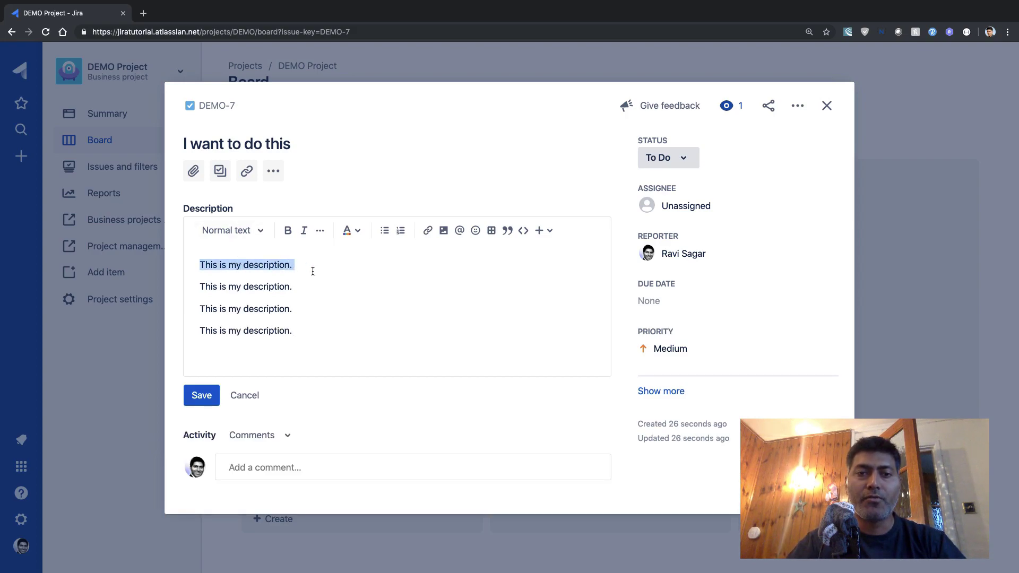
key("ctrl+c")
key("End")
key("ctrl+v")
key("ctrl+v")
key("ctrl+v")
key("ctrl+v")
key("ctrl+v")
key("ctrl+v")
key("ctrl+v")
key("ctrl+v")
key("ctrl+v")
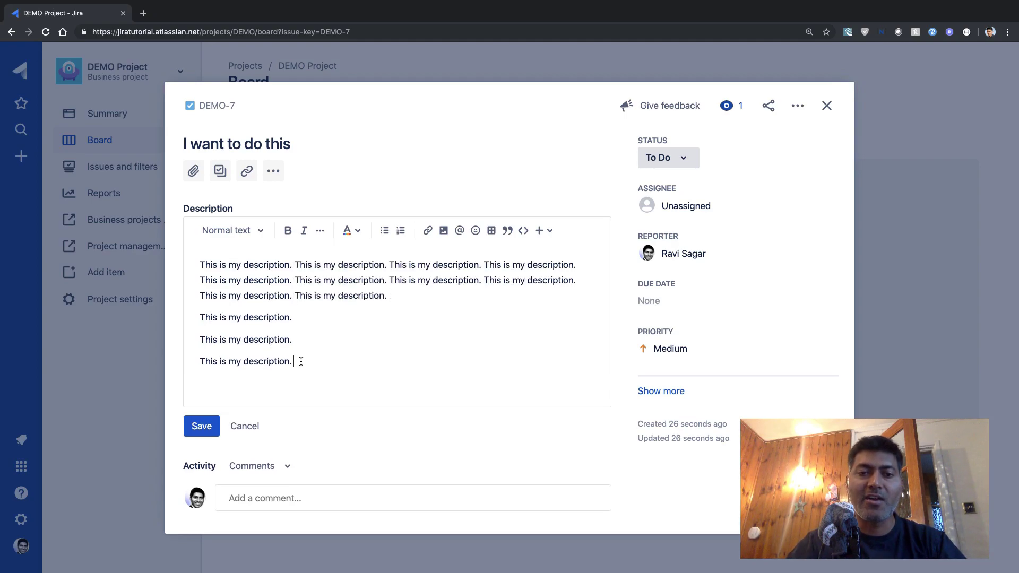
Format the last three description lines as a numbered list and save the description
left_click_drag(297, 362, 190, 317)
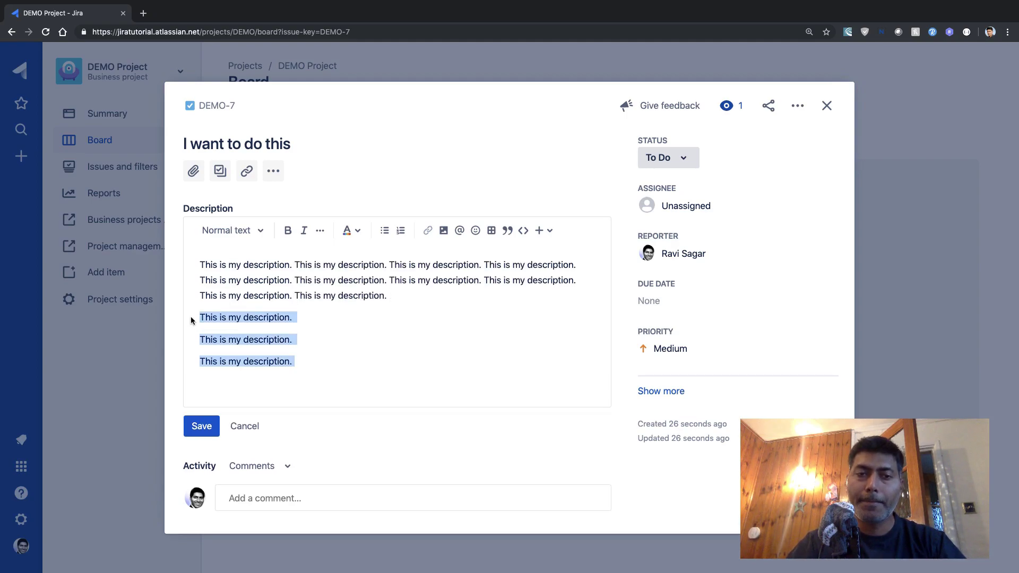
left_click(386, 232)
left_click(401, 232)
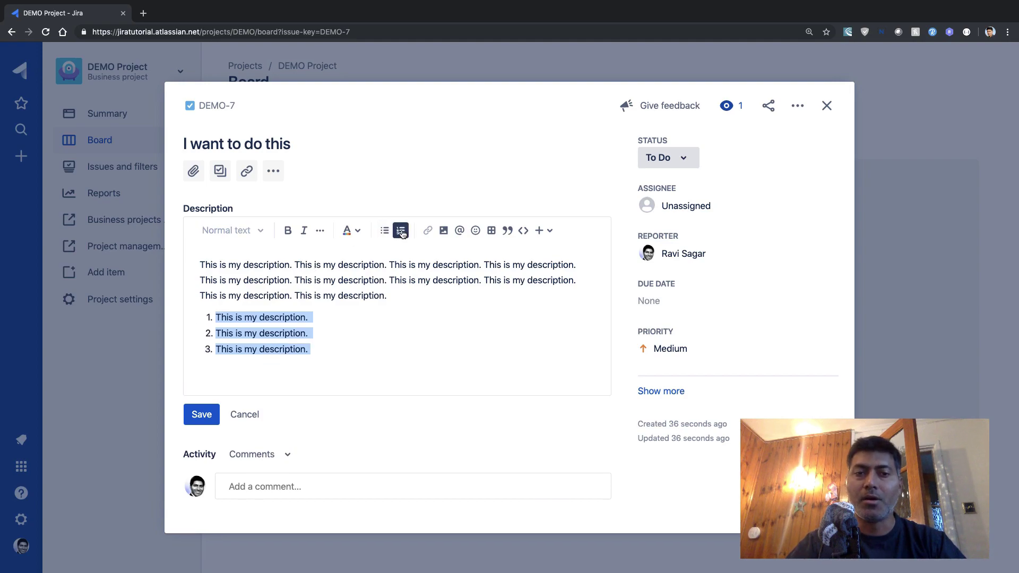
left_click(476, 430)
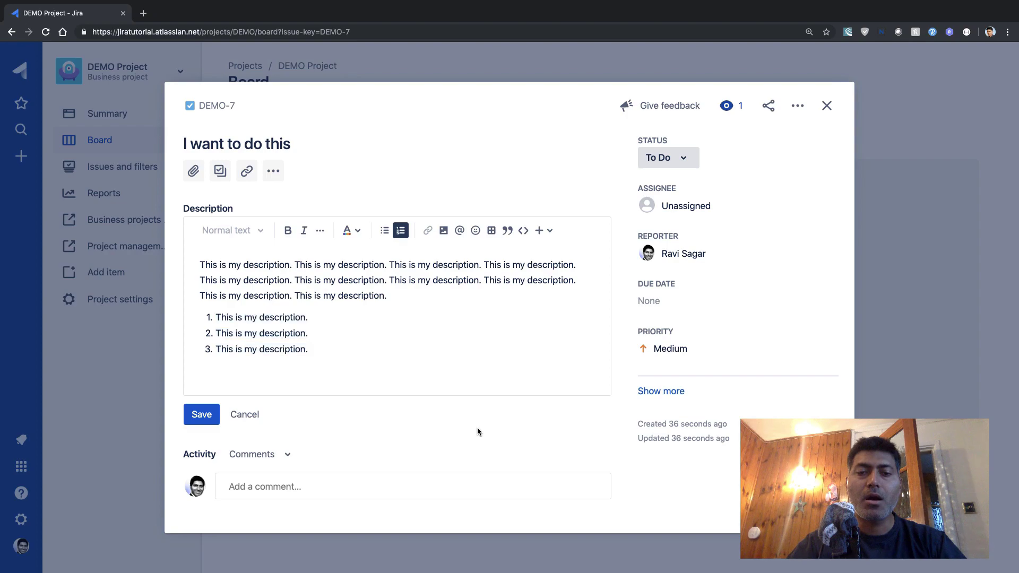
left_click(198, 419)
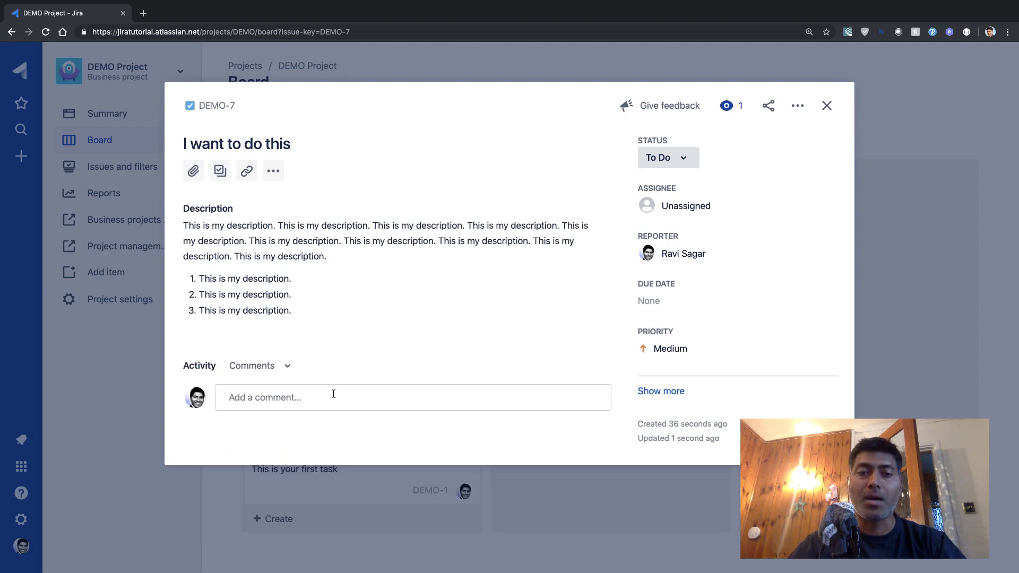
Use Assign to me on DEMO-7 and post the comment 'Can you get me more details.'
left_click(333, 394)
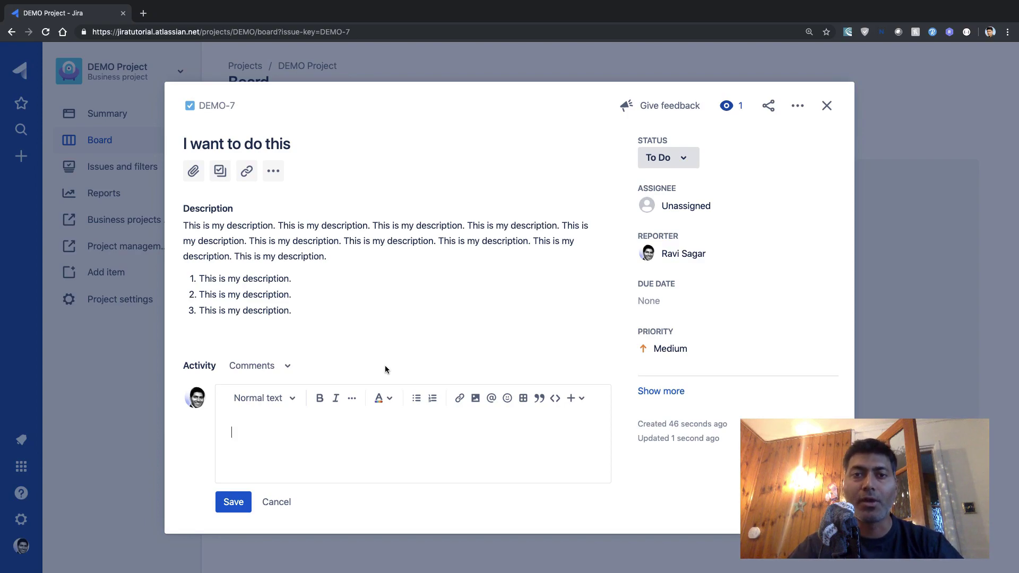
left_click(702, 205)
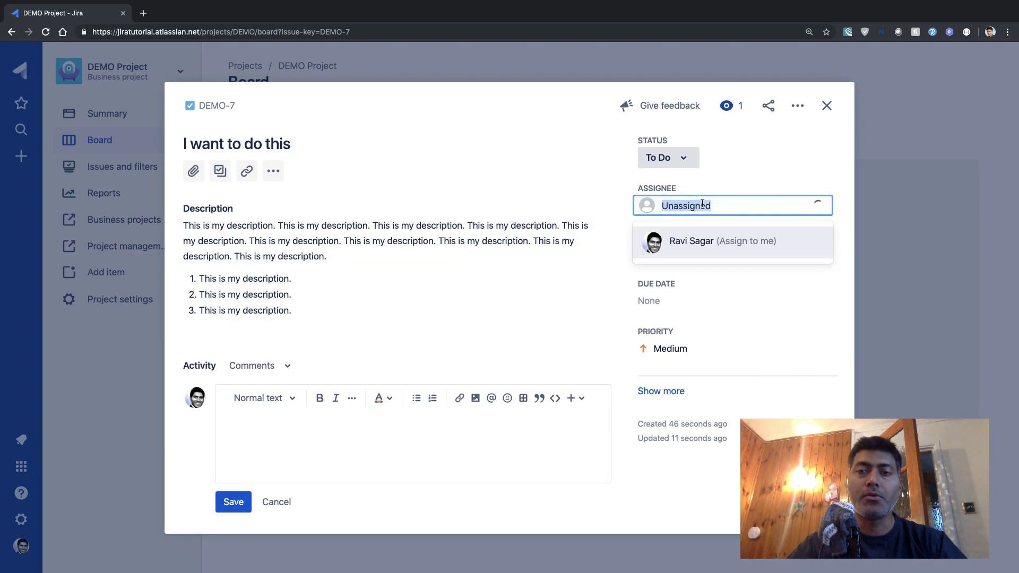
left_click(679, 242)
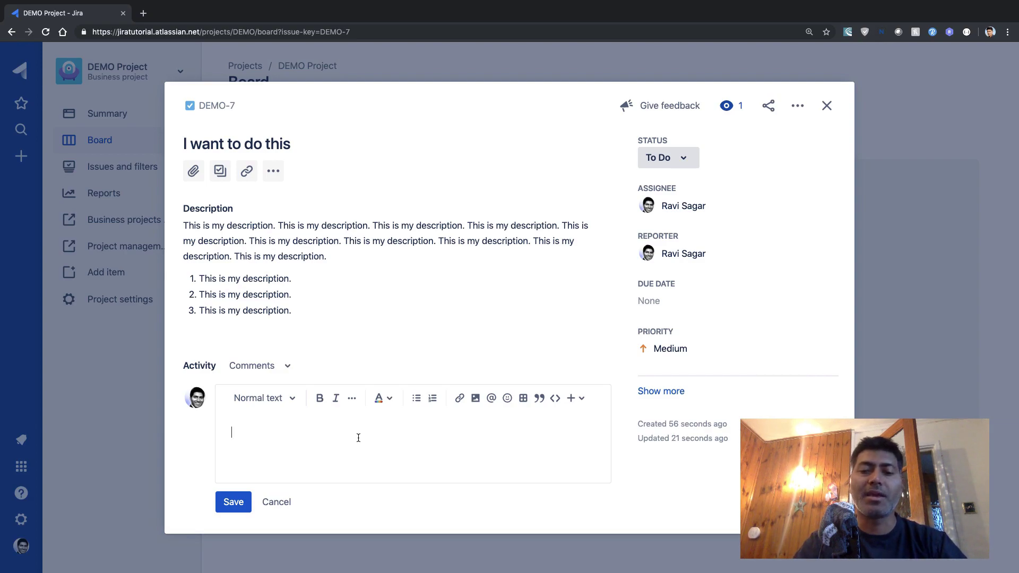
type("Can you")
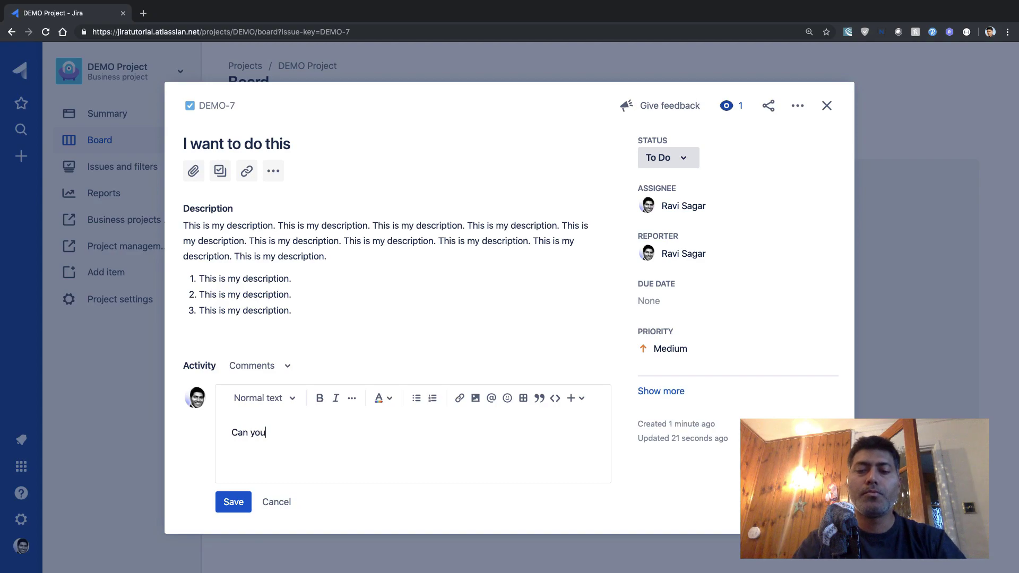
type(" get me")
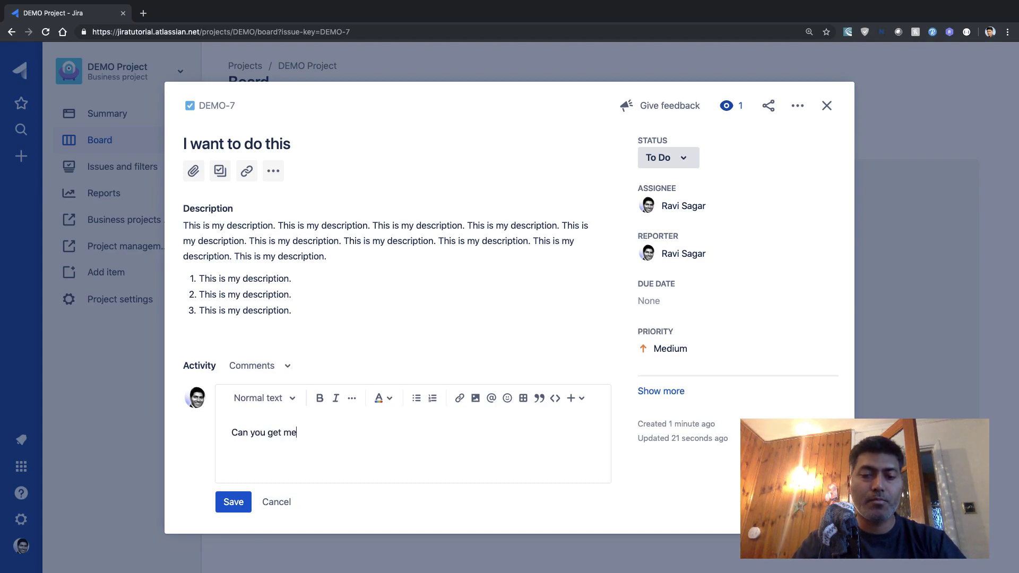
type(" more details.")
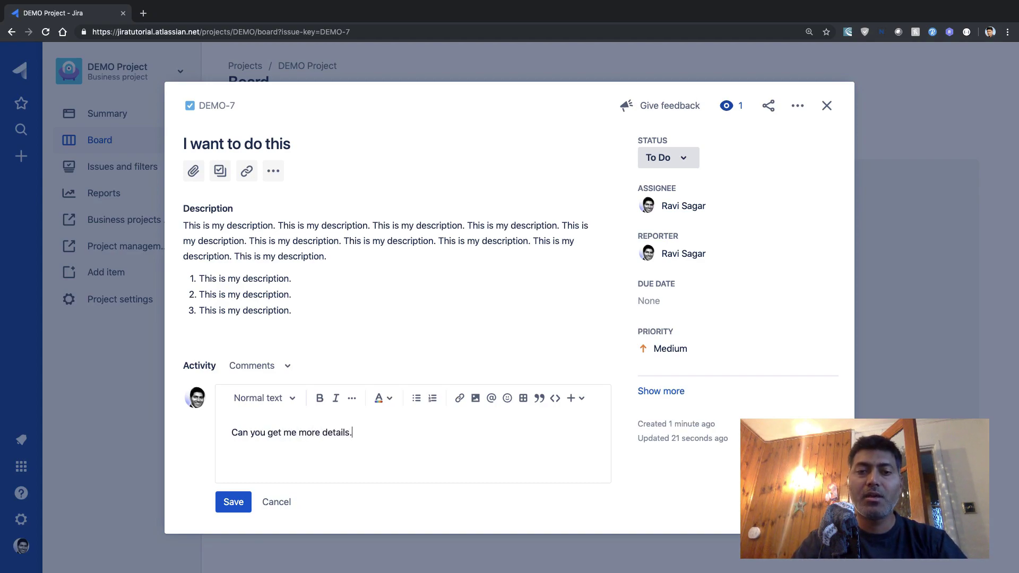
left_click(235, 500)
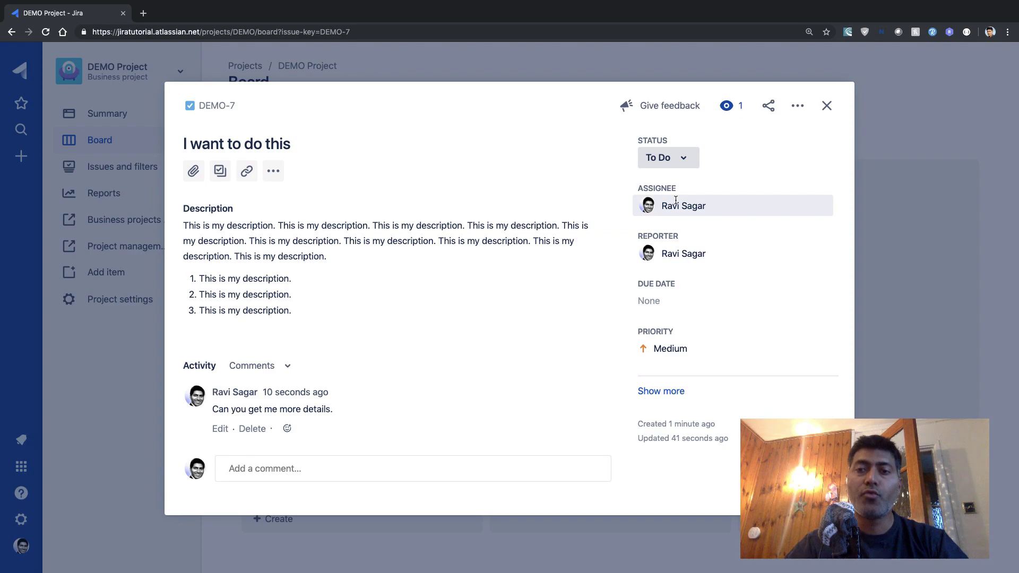
Set DEMO-7 to In Progress via Start Progress, then drag its card into Done
left_click(685, 162)
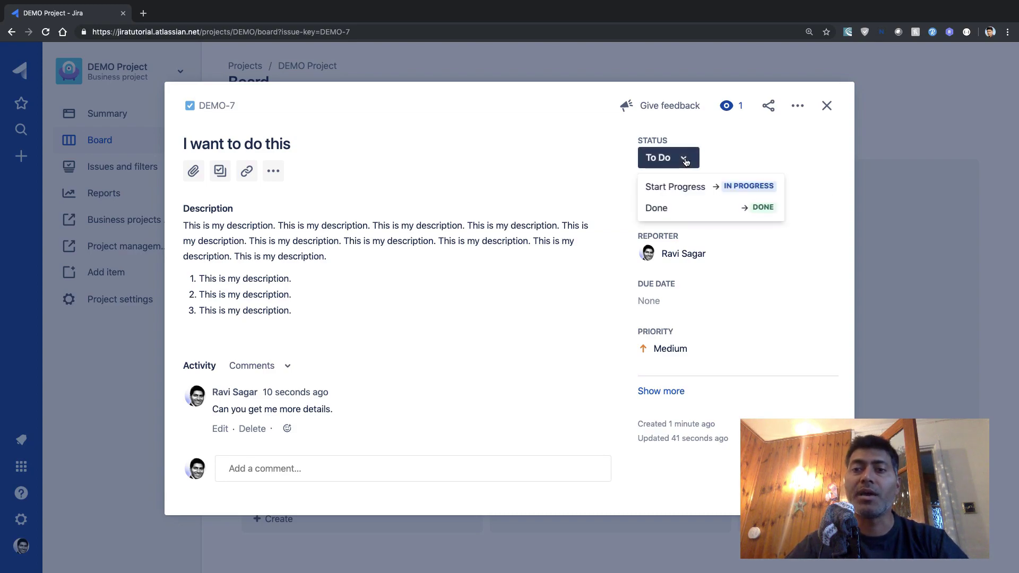
left_click(681, 192)
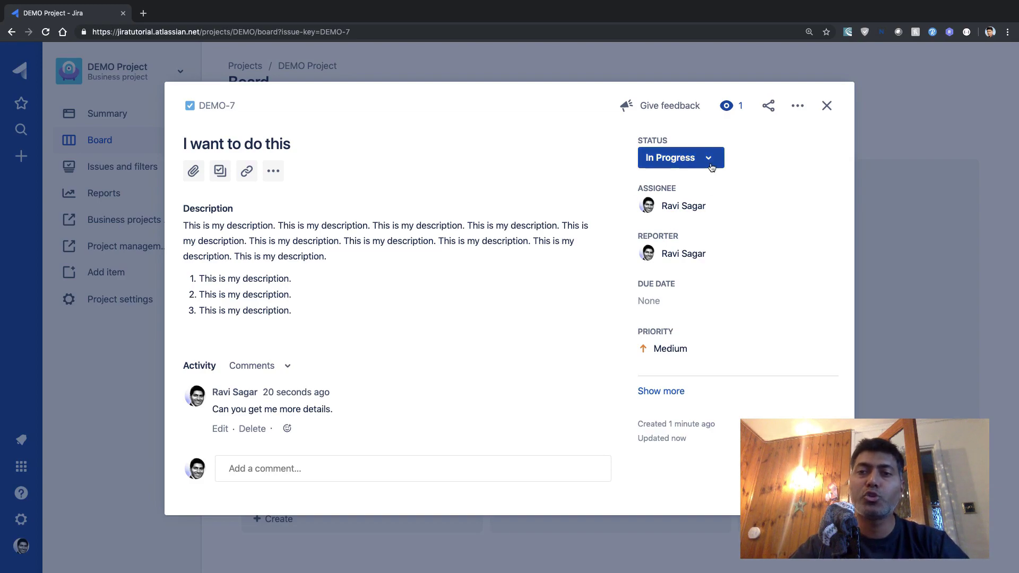
left_click(826, 106)
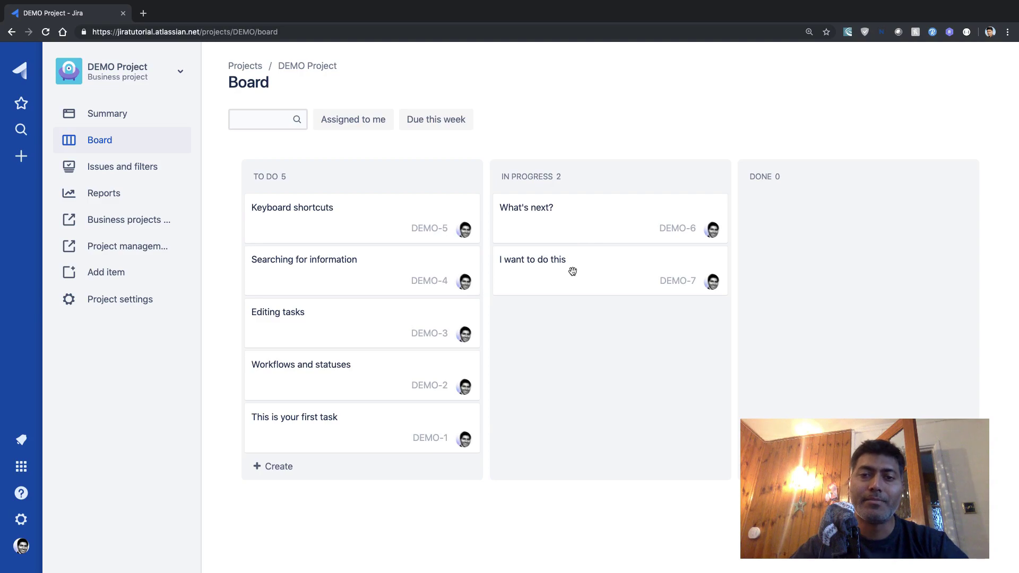
left_click_drag(573, 270, 816, 246)
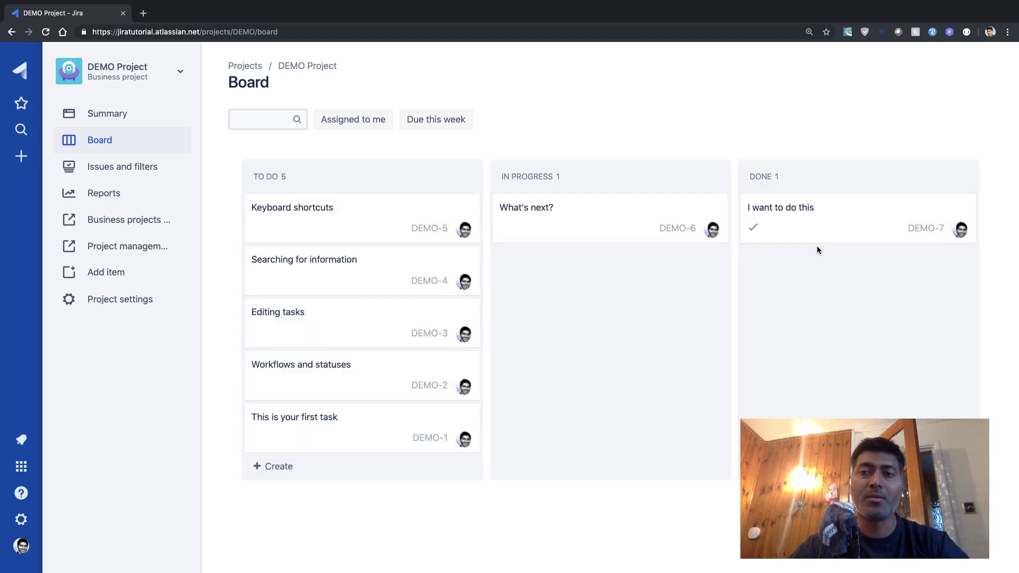